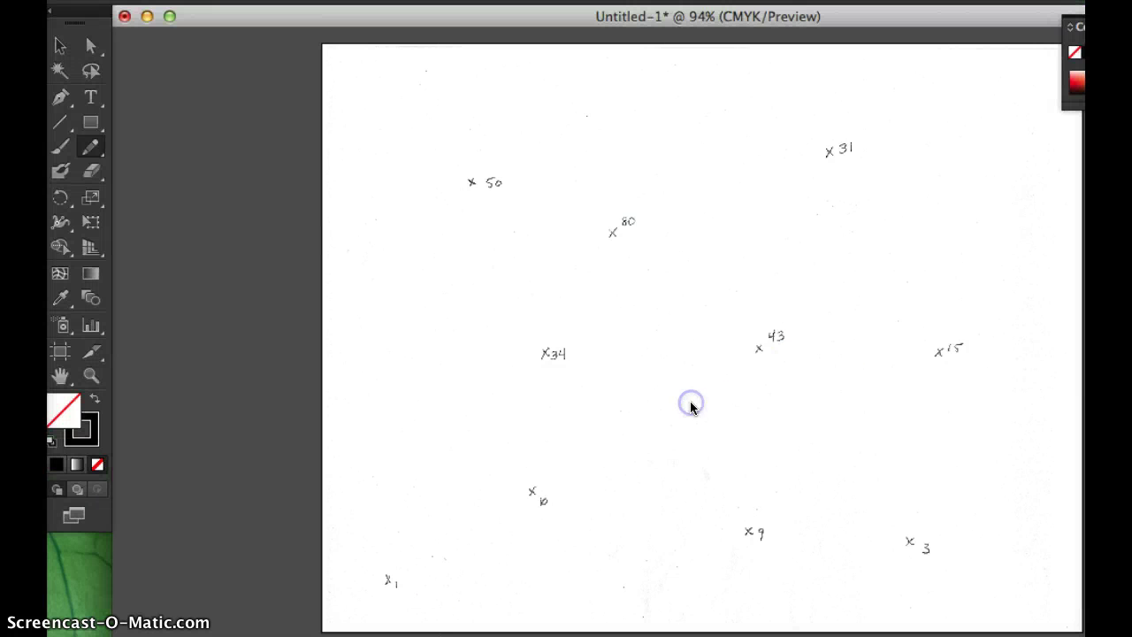
Pencil a small closed loop tightly around the point labelled 80.
click(890, 268)
click(683, 300)
click(609, 228)
click(624, 236)
click(508, 188)
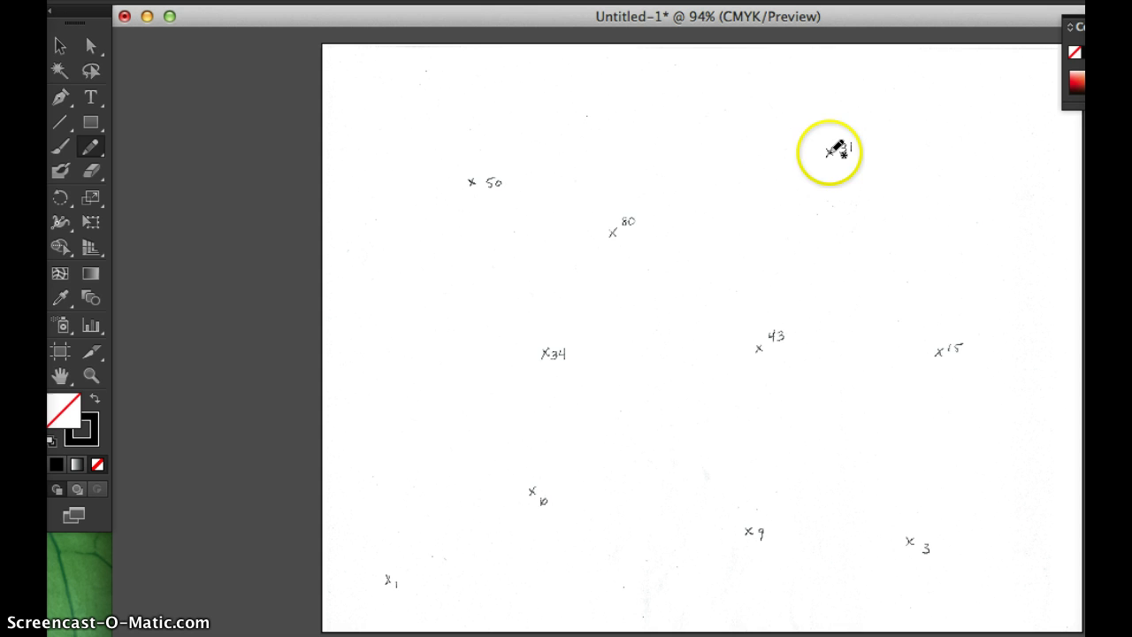
click(807, 346)
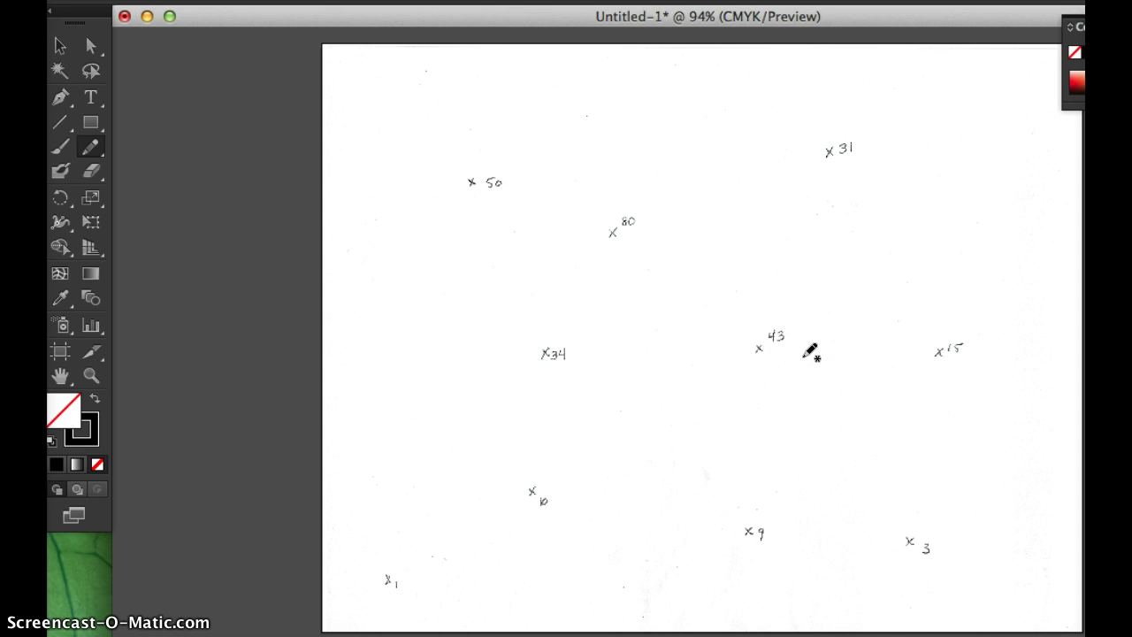
click(621, 223)
drag(650, 305, 619, 228)
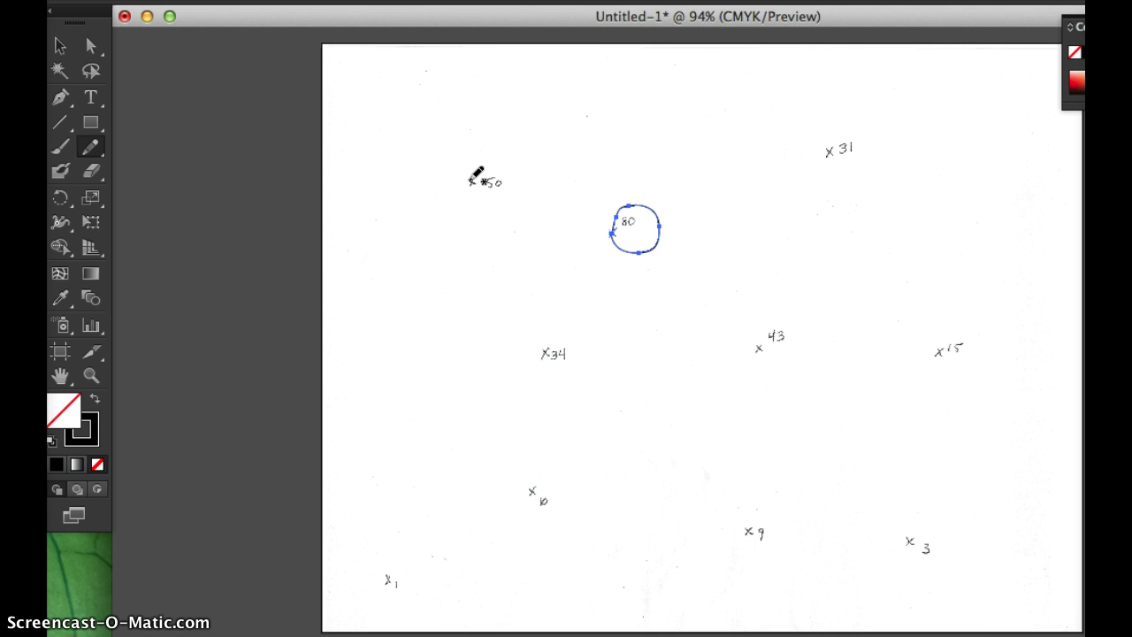
Draw a second closed ring just outside the 80 loop.
click(470, 181)
click(584, 200)
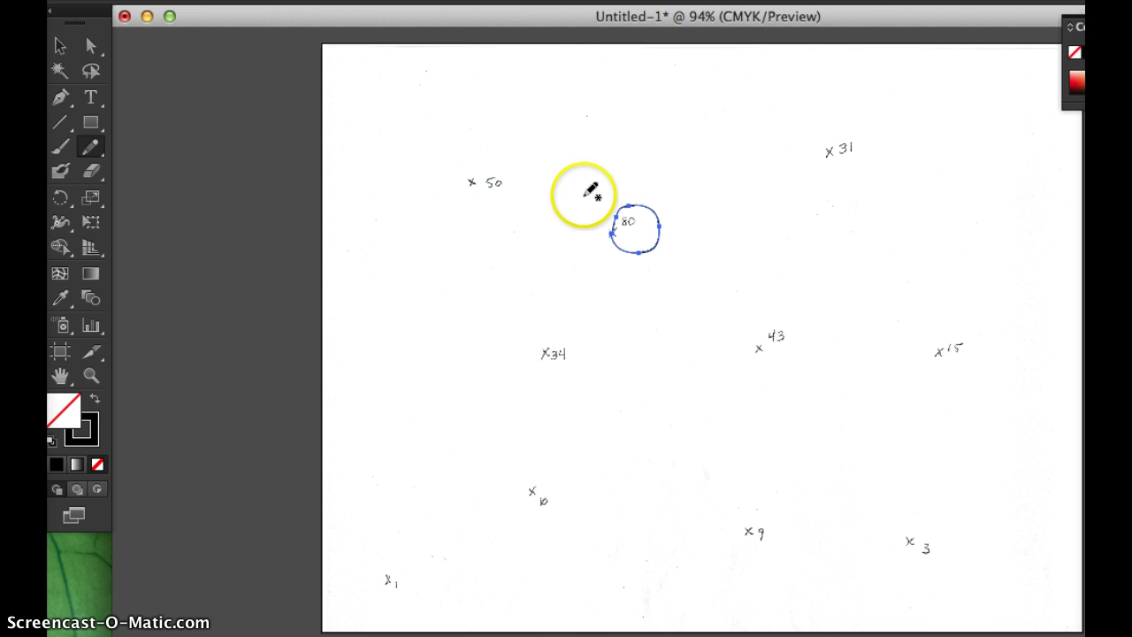
click(584, 195)
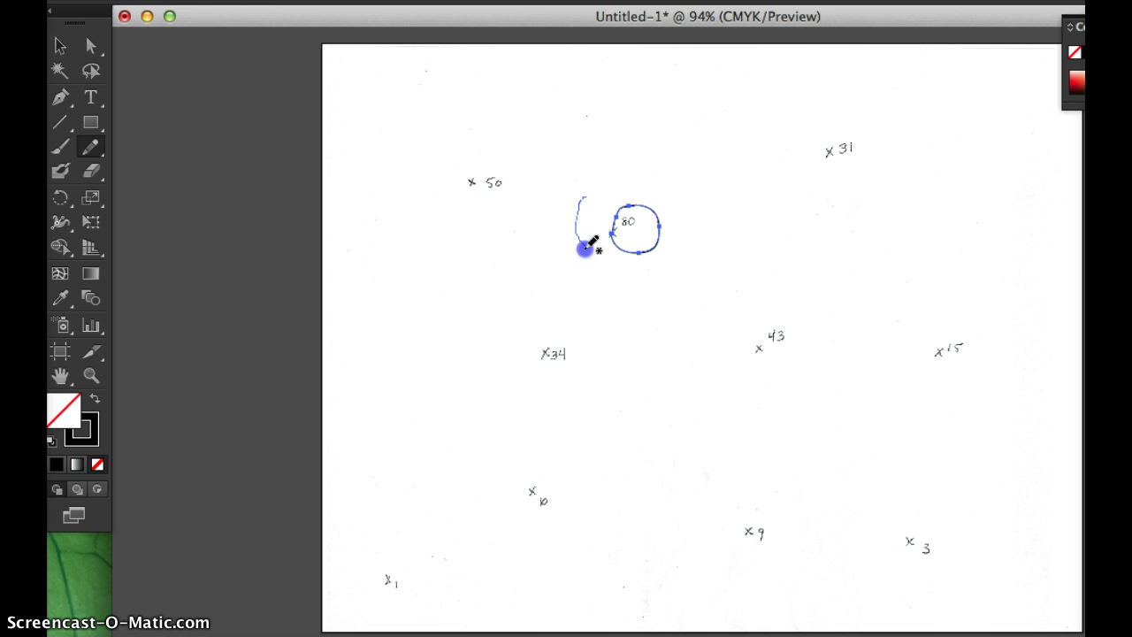
mouse_move(635, 268)
mouse_down()
mouse_move(690, 274)
mouse_move(701, 254)
mouse_move(699, 211)
mouse_move(644, 176)
mouse_move(600, 178)
mouse_move(582, 197)
mouse_move(537, 182)
mouse_move(536, 237)
mouse_move(560, 256)
mouse_up()
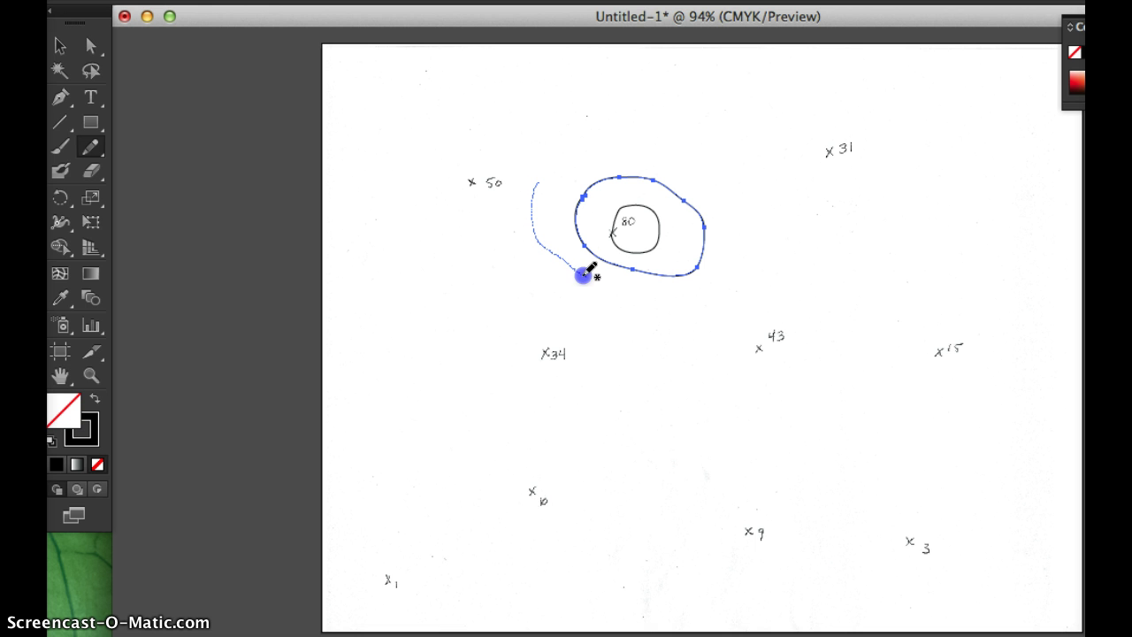
Draw a wider third ring around both, closing it at its start.
mouse_move(614, 292)
mouse_down()
mouse_move(664, 309)
mouse_move(721, 304)
mouse_move(740, 239)
mouse_up()
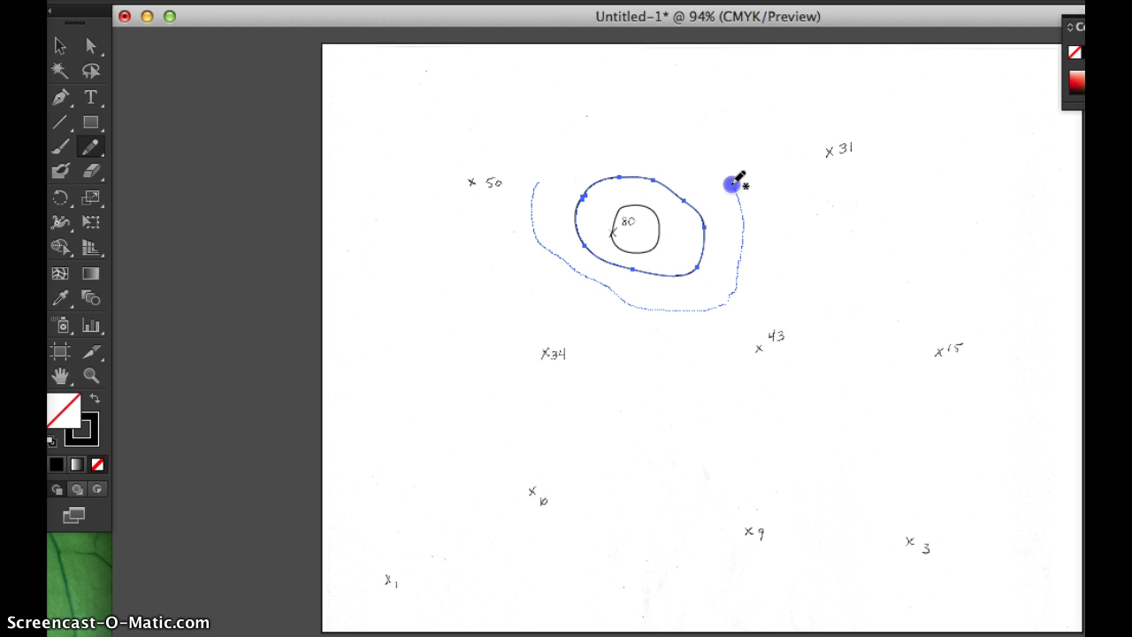
mouse_move(733, 184)
mouse_down()
mouse_move(691, 152)
mouse_move(602, 145)
mouse_up()
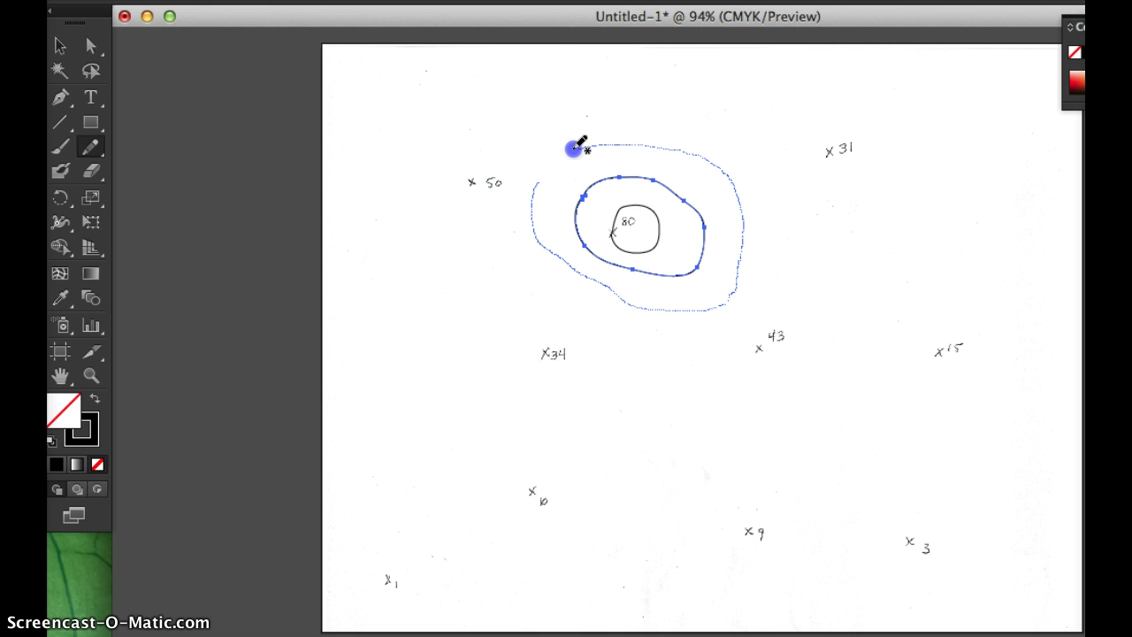
drag(537, 183, 535, 181)
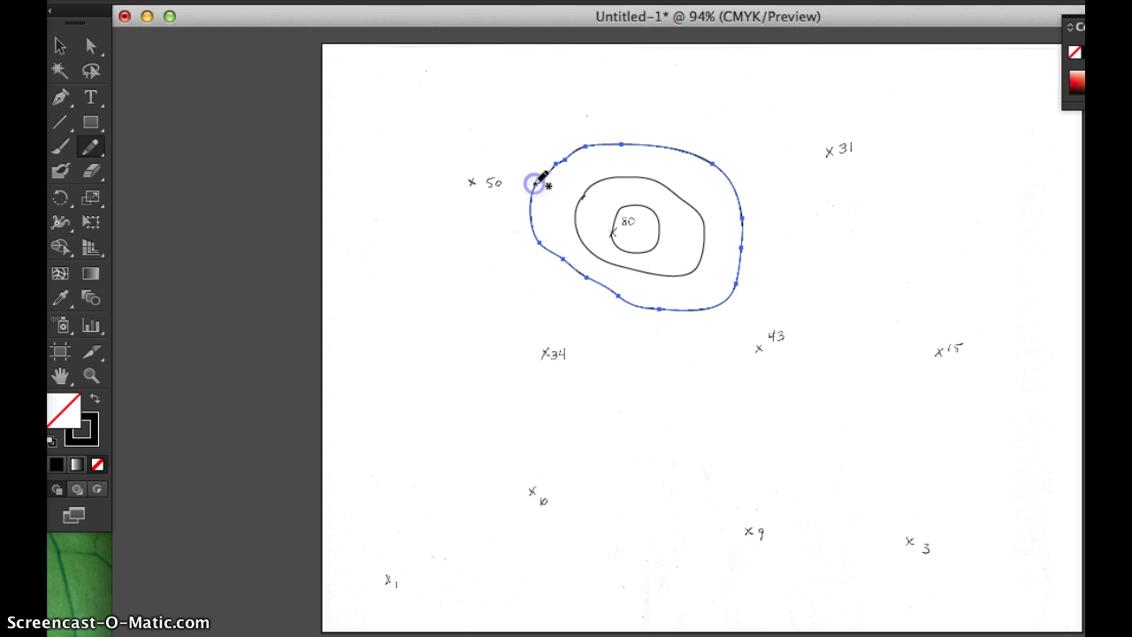
Pencil a closed ring starting at the 50 point and enclosing the three inner rings.
click(470, 181)
mouse_move(466, 198)
mouse_down()
mouse_move(480, 236)
mouse_move(582, 314)
mouse_move(713, 331)
mouse_move(751, 307)
mouse_move(779, 200)
mouse_move(768, 159)
mouse_move(723, 132)
mouse_move(649, 115)
mouse_move(579, 116)
mouse_move(526, 133)
mouse_move(490, 151)
mouse_move(472, 180)
mouse_up()
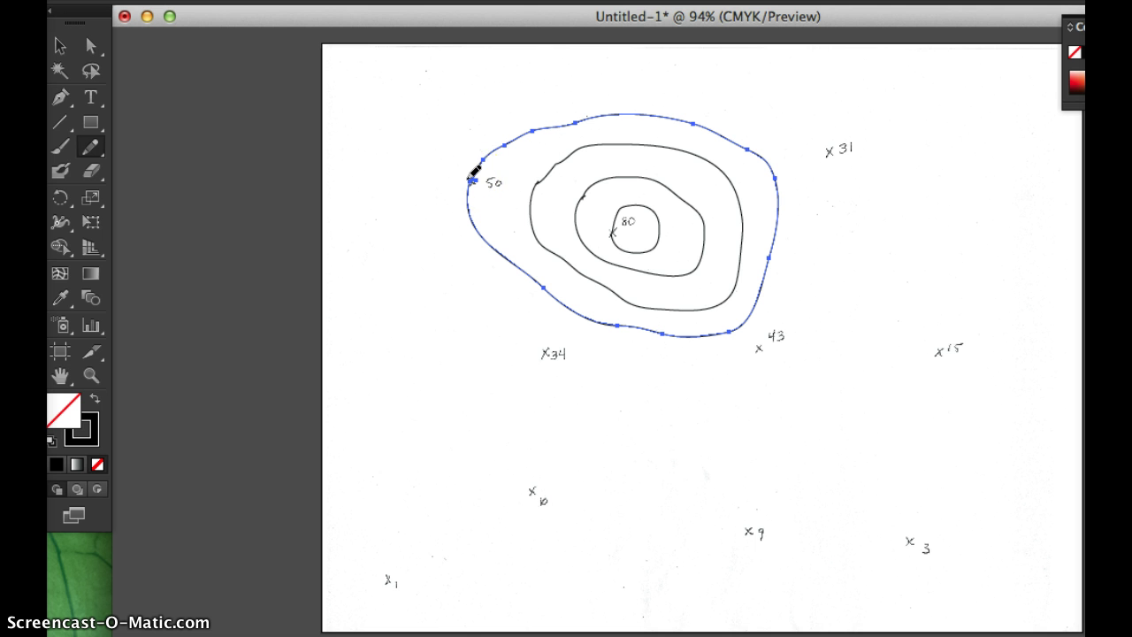
mouse_move(517, 176)
mouse_down()
mouse_move(463, 181)
mouse_move(537, 187)
mouse_move(616, 219)
mouse_move(656, 229)
mouse_up()
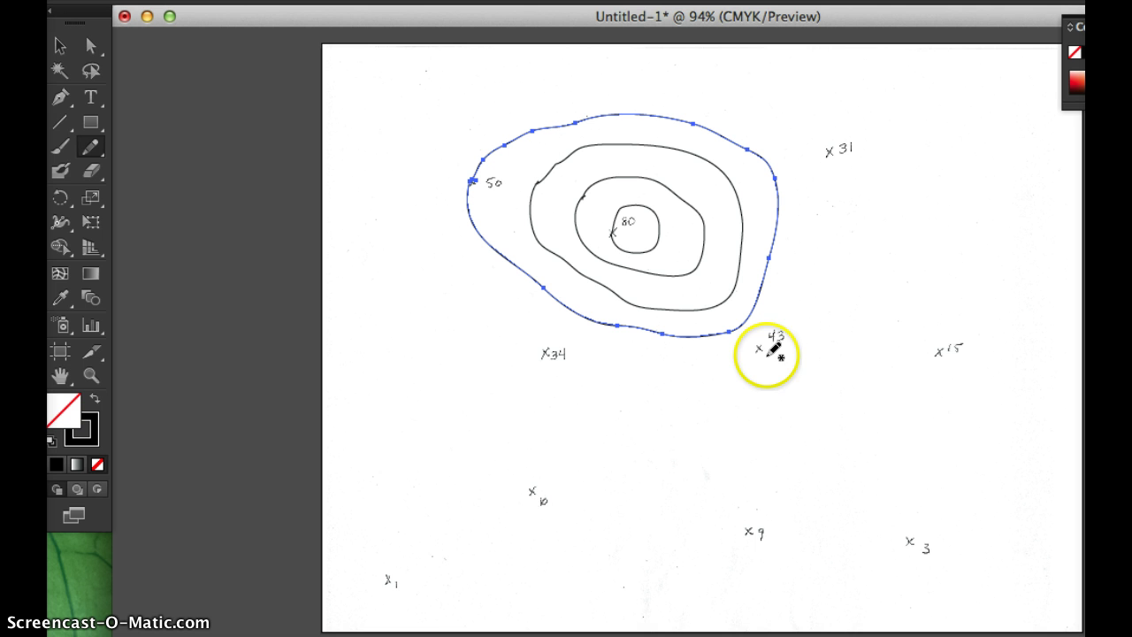
Draw a fifth ring around 50 and 43, then nudge it slightly down-right.
mouse_move(692, 348)
mouse_down()
mouse_move(589, 321)
mouse_move(566, 331)
mouse_move(611, 354)
mouse_move(744, 370)
mouse_move(801, 273)
mouse_move(798, 163)
mouse_move(741, 103)
mouse_move(590, 85)
mouse_move(502, 100)
mouse_move(453, 134)
mouse_move(430, 188)
mouse_move(450, 269)
mouse_move(486, 318)
mouse_move(531, 331)
mouse_up()
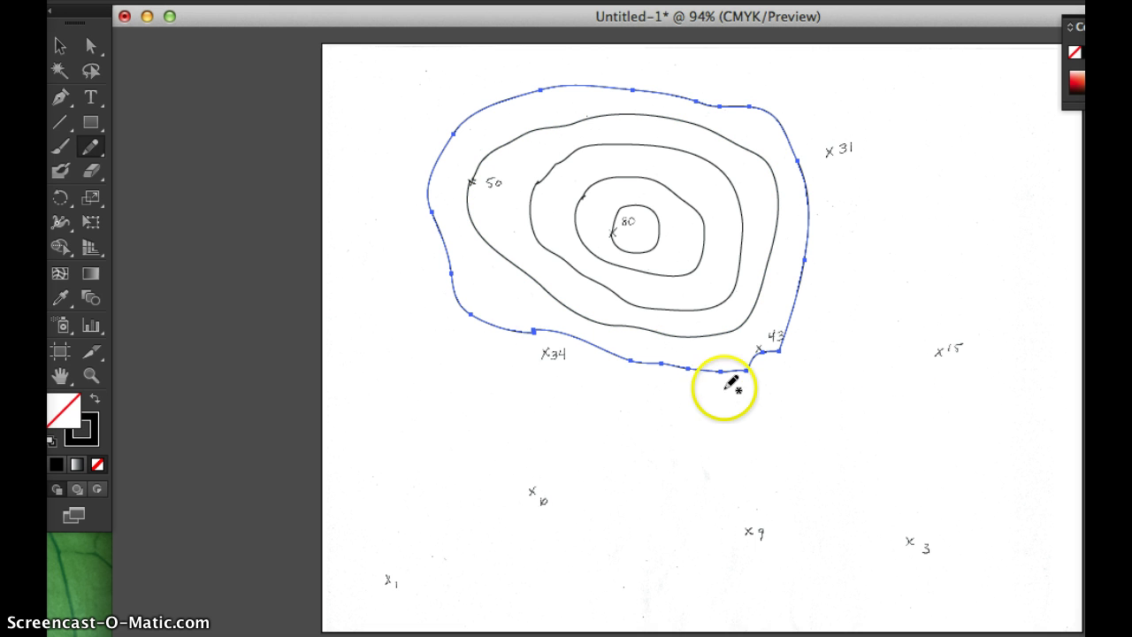
click(60, 46)
click(487, 118)
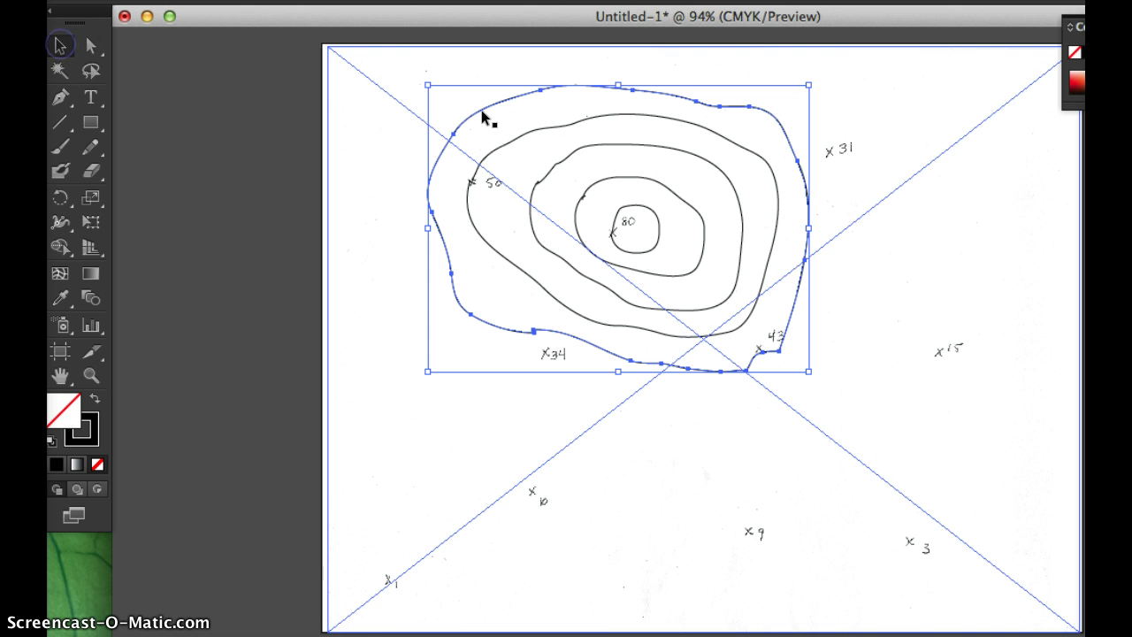
click(765, 354)
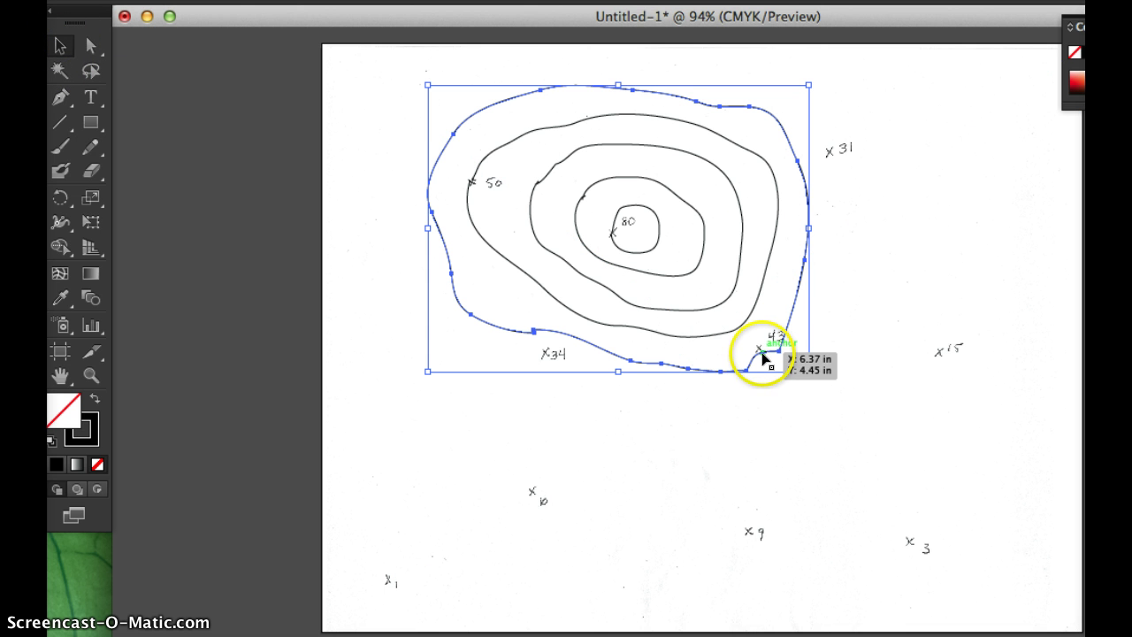
drag(764, 355, 764, 362)
key(super+a)
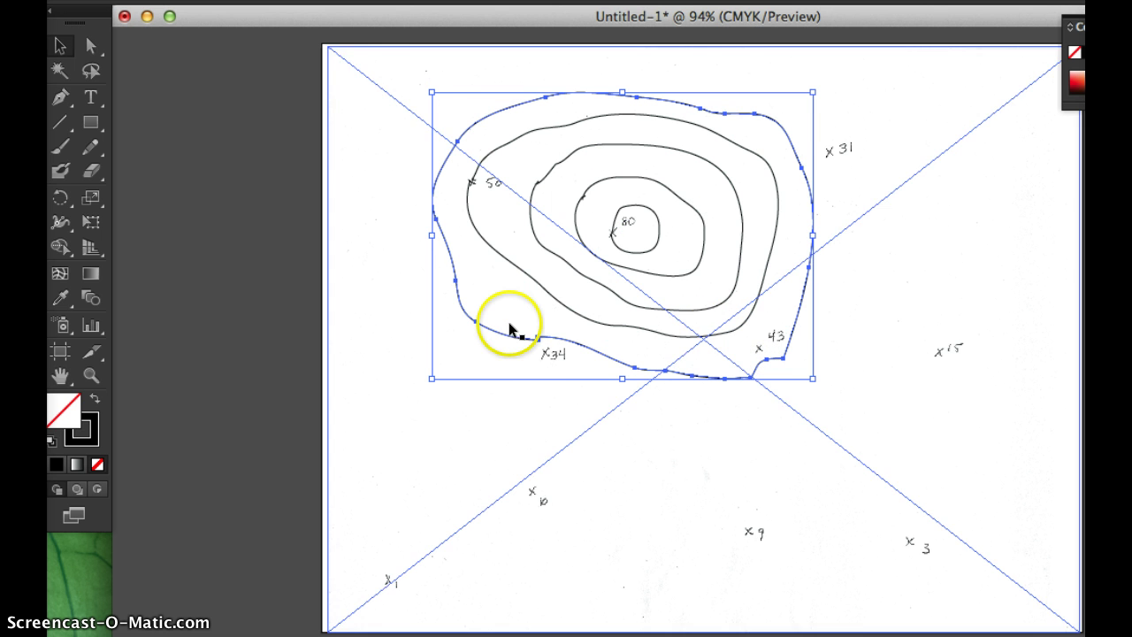
click(509, 328)
click(95, 146)
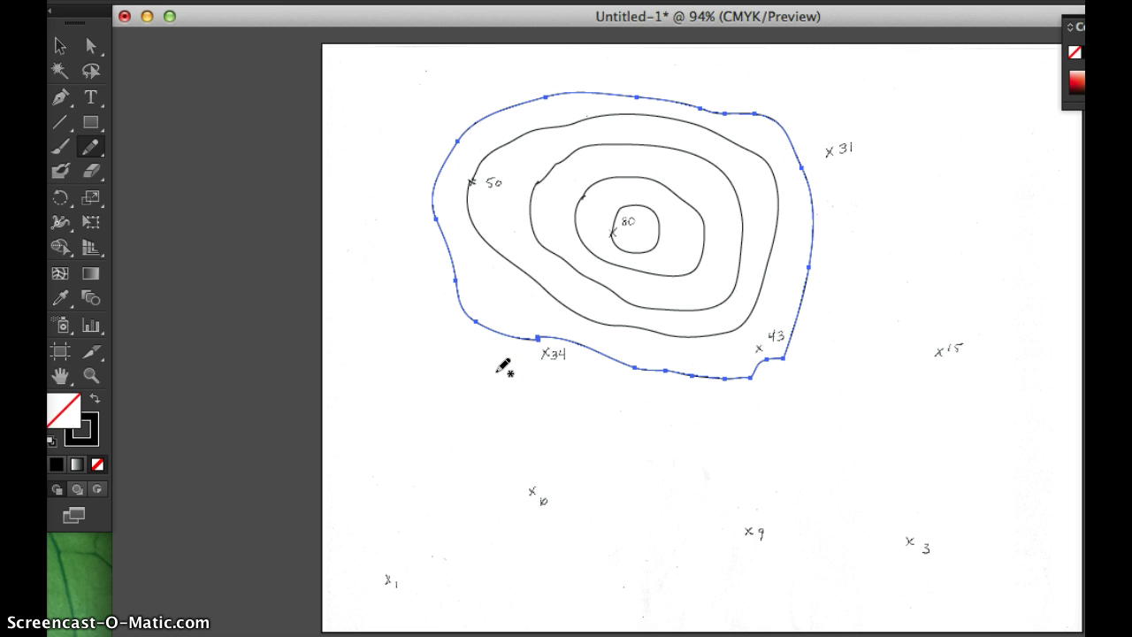
Begin the sixth contour as an open stroke from below the rings curving past 15 toward the top.
mouse_move(505, 373)
mouse_down()
mouse_move(707, 415)
mouse_move(788, 395)
mouse_move(824, 368)
mouse_move(866, 300)
mouse_move(858, 163)
mouse_move(845, 137)
mouse_move(799, 99)
mouse_move(675, 70)
mouse_move(576, 61)
mouse_move(471, 83)
mouse_move(435, 108)
mouse_move(403, 158)
mouse_move(389, 270)
mouse_move(405, 315)
mouse_move(442, 358)
mouse_move(501, 371)
mouse_up()
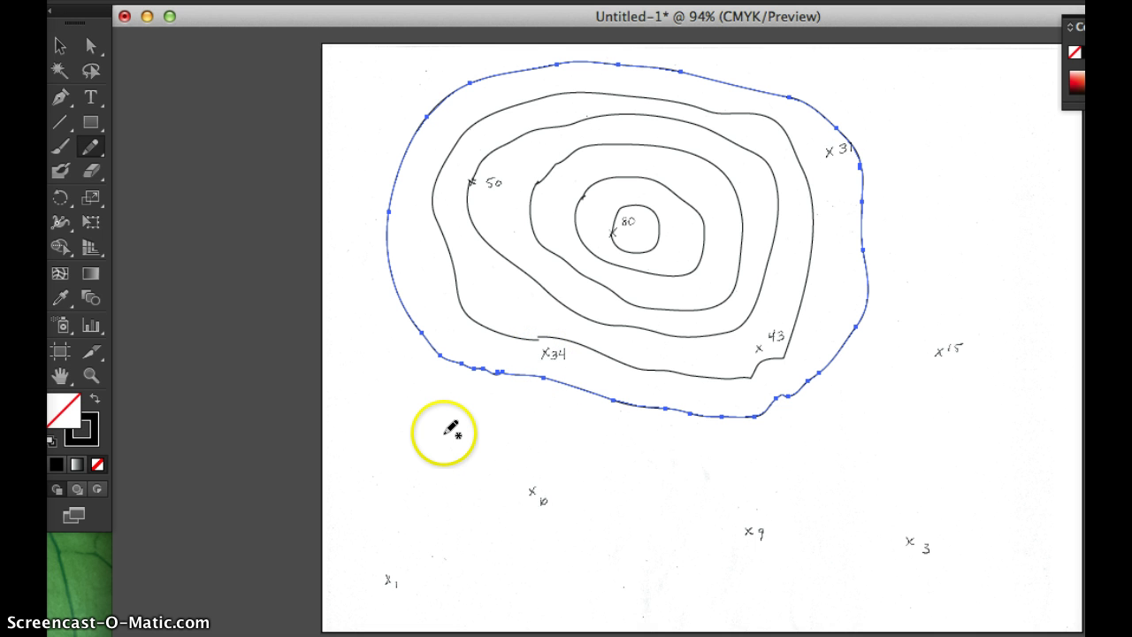
mouse_move(444, 407)
mouse_down()
mouse_move(572, 455)
mouse_move(668, 460)
mouse_move(787, 445)
mouse_move(832, 422)
mouse_move(920, 318)
mouse_move(920, 184)
mouse_up()
Extend the outer contour to the top and left edges; add another through 10 and 9.
mouse_move(902, 137)
mouse_down()
mouse_move(883, 55)
mouse_move(852, 42)
mouse_up()
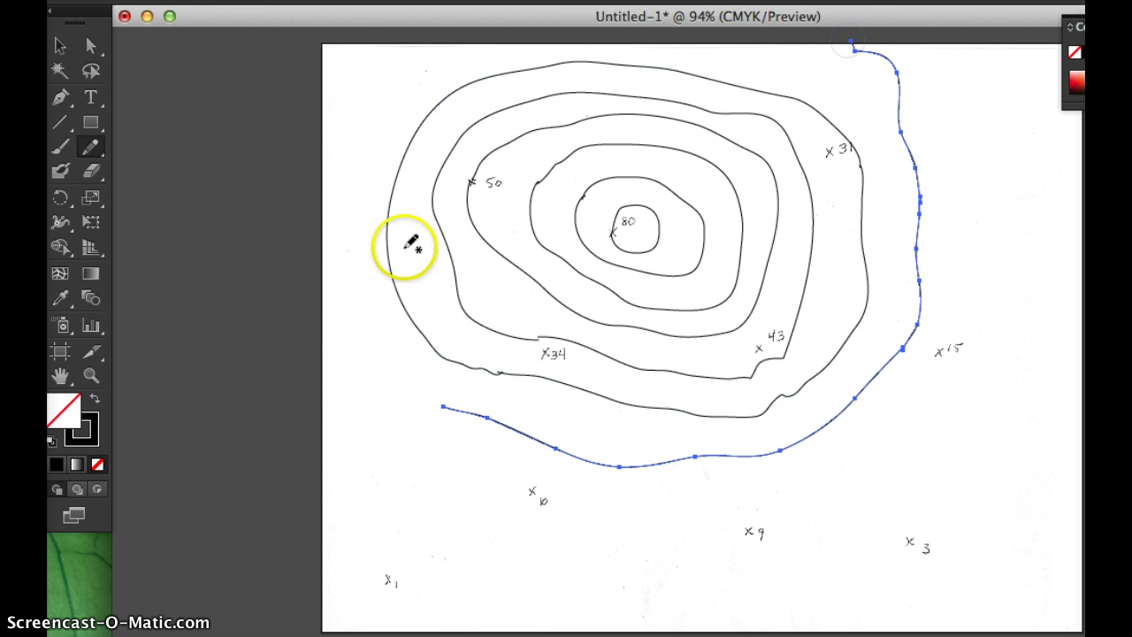
mouse_move(442, 405)
mouse_down()
mouse_move(374, 399)
mouse_move(322, 367)
mouse_up()
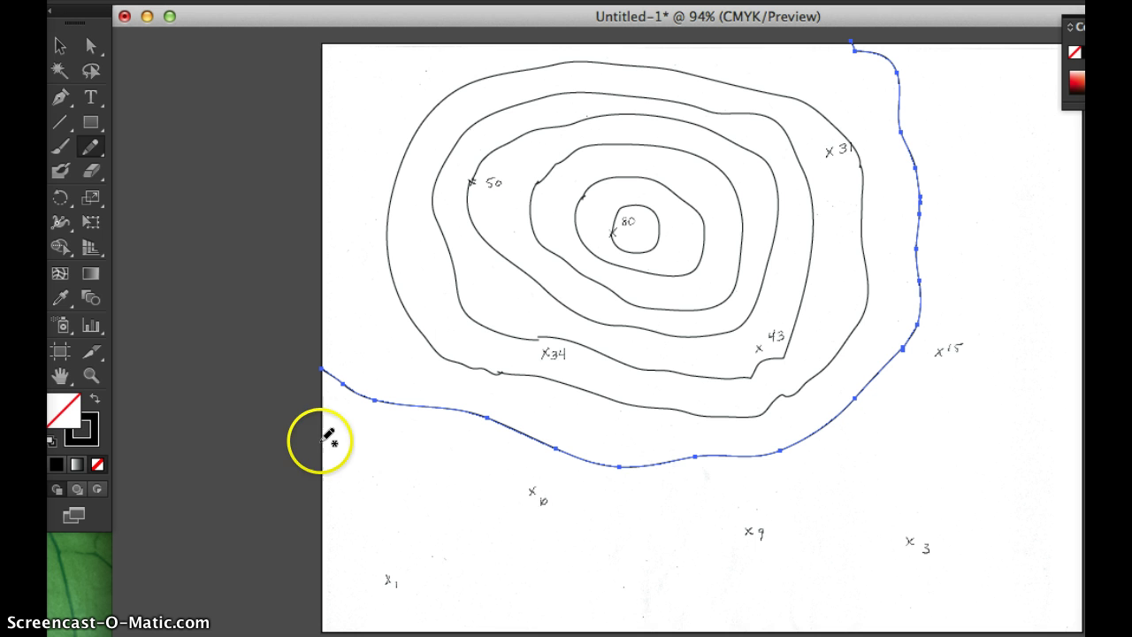
mouse_move(324, 437)
mouse_down()
mouse_move(373, 434)
mouse_move(437, 466)
mouse_move(505, 477)
mouse_up()
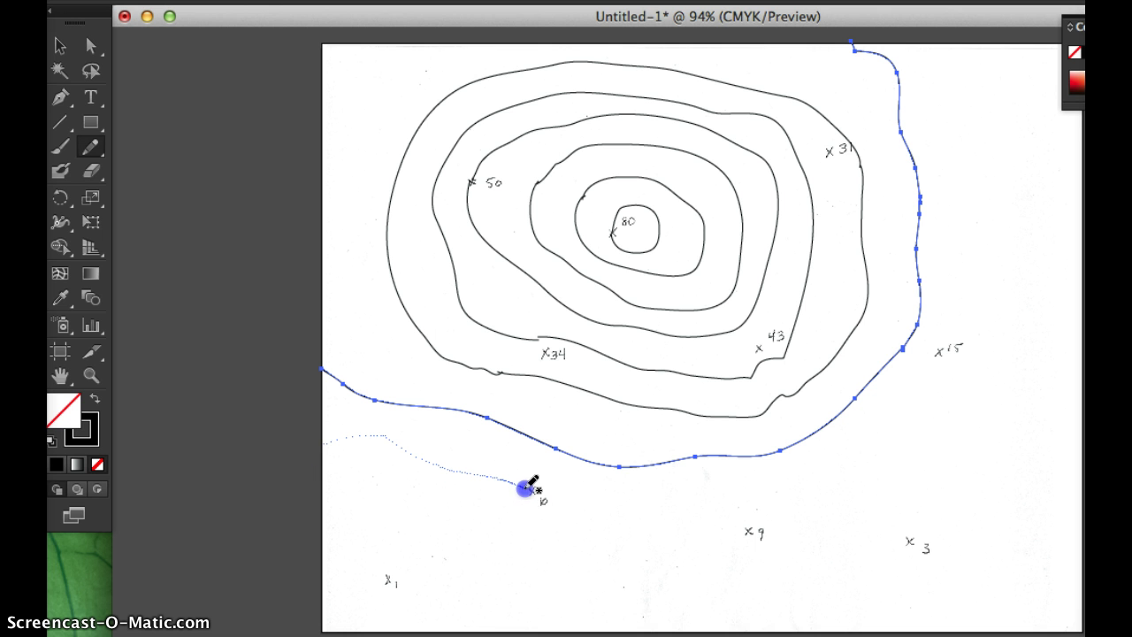
mouse_move(577, 486)
mouse_down()
mouse_move(738, 519)
mouse_move(805, 512)
mouse_up()
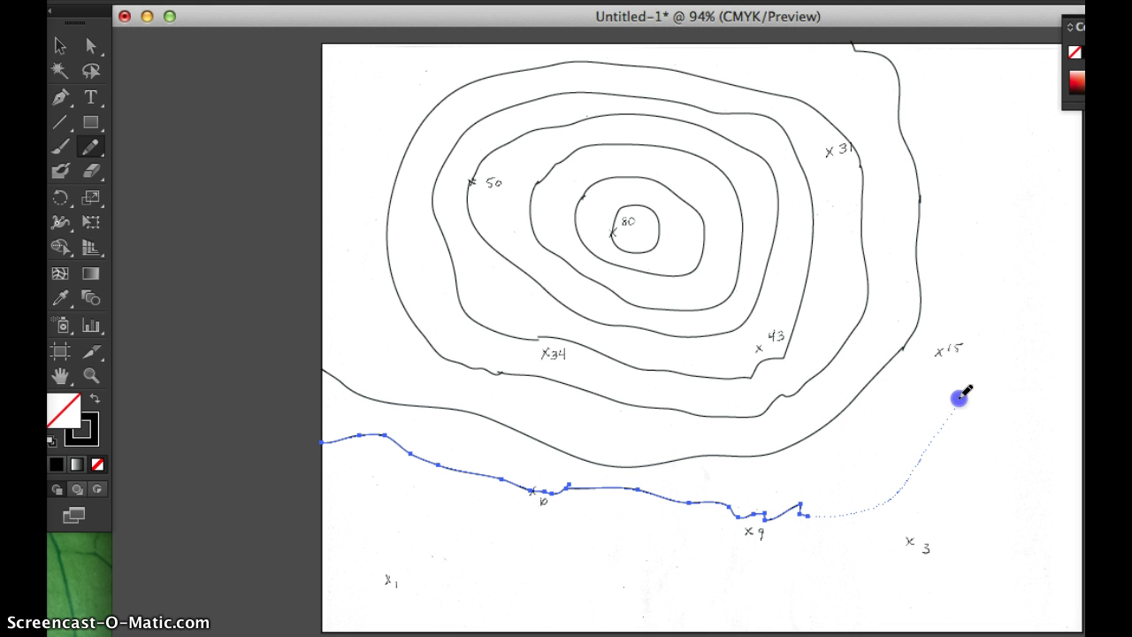
drag(1005, 257, 1002, 192)
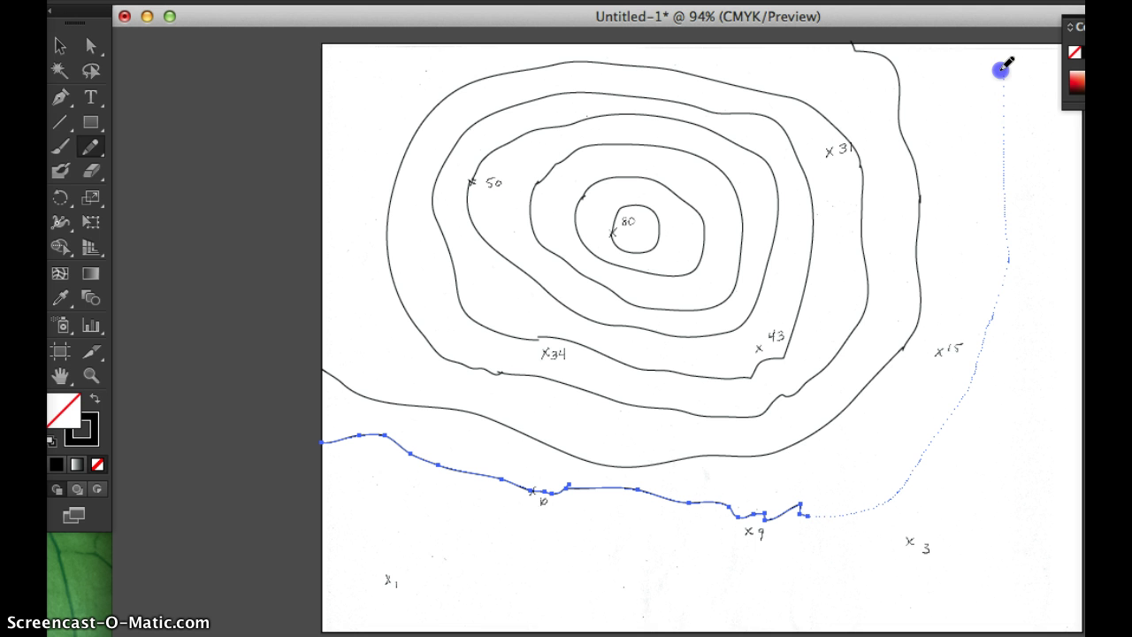
drag(998, 53, 1000, 49)
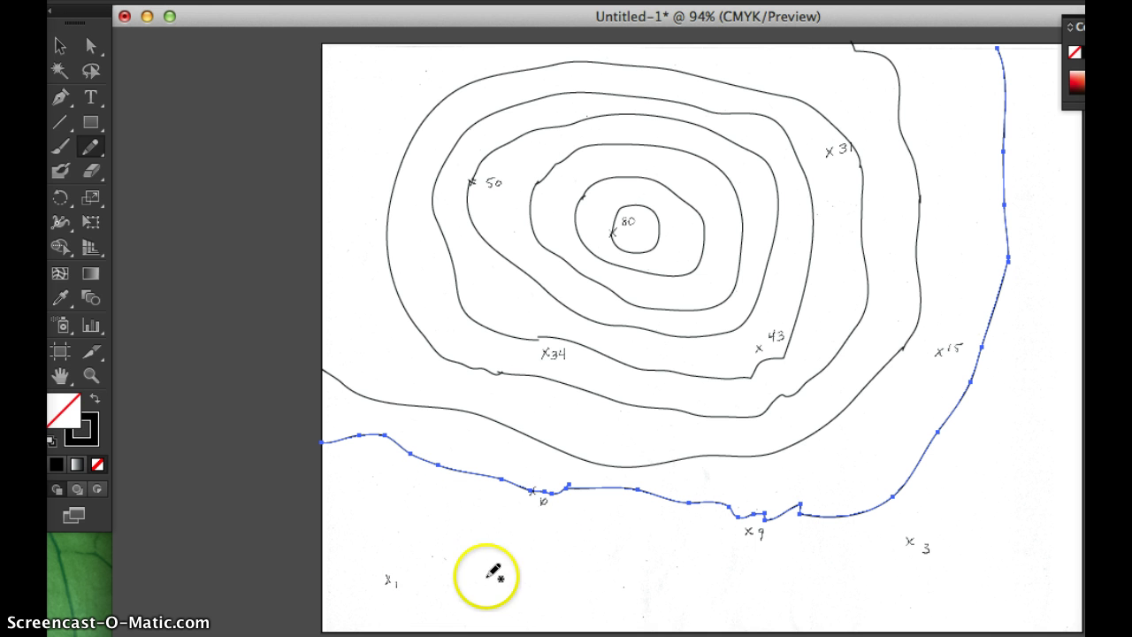
Draw the lowest open contour from the left edge past 1 and 3 to the right edge.
mouse_move(323, 579)
mouse_down()
mouse_move(416, 600)
mouse_move(634, 594)
mouse_move(771, 607)
mouse_move(842, 602)
mouse_move(931, 563)
mouse_up()
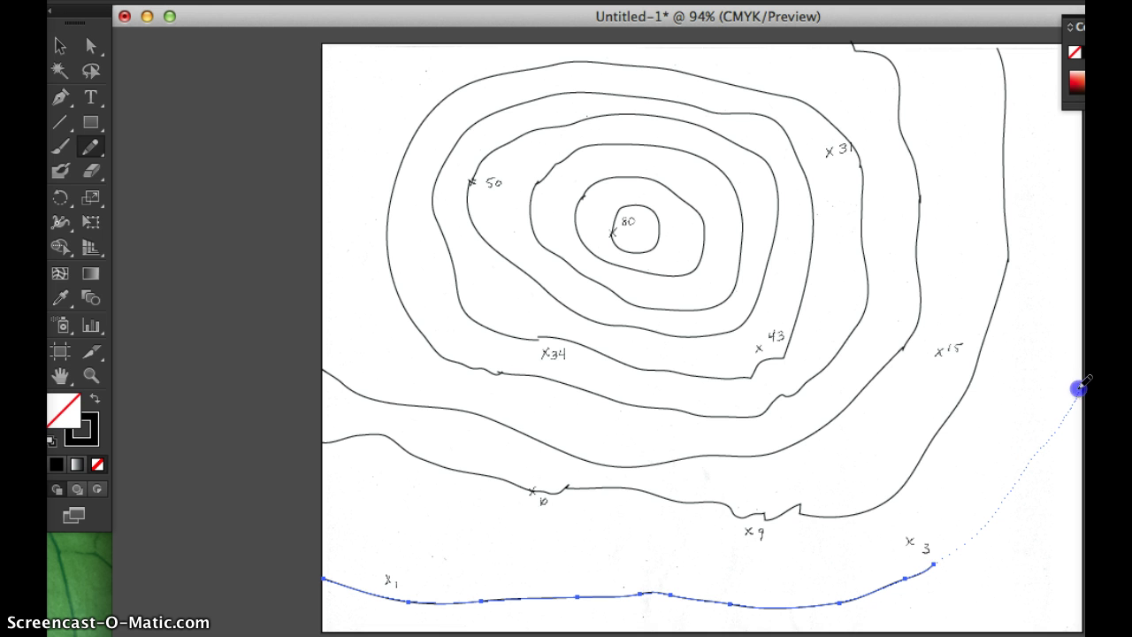
drag(1079, 388, 1081, 385)
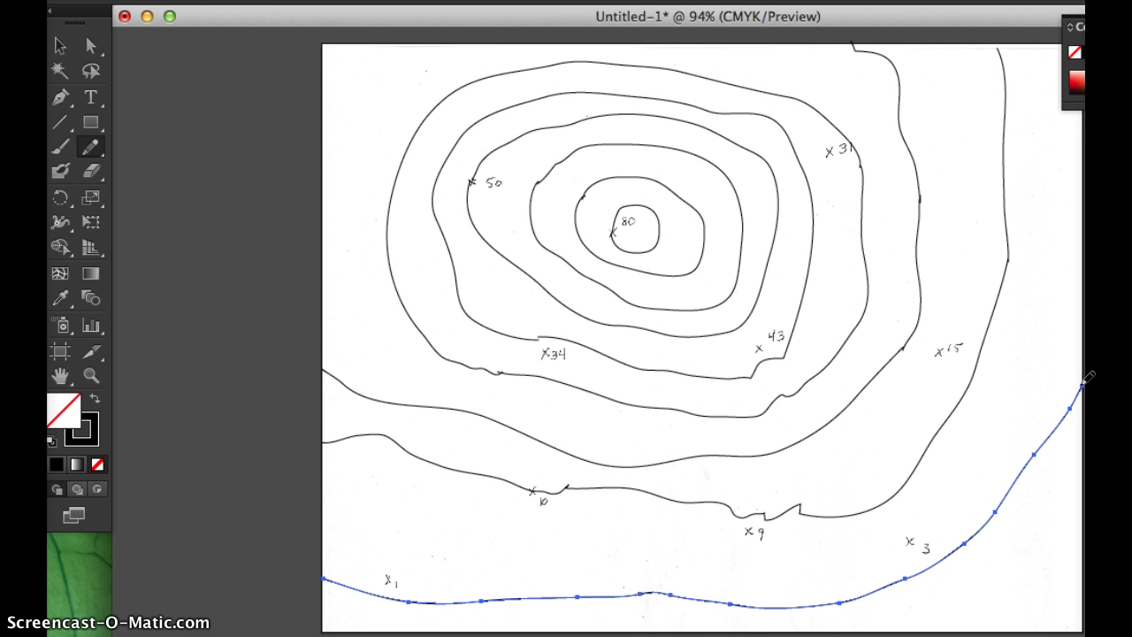
click(760, 335)
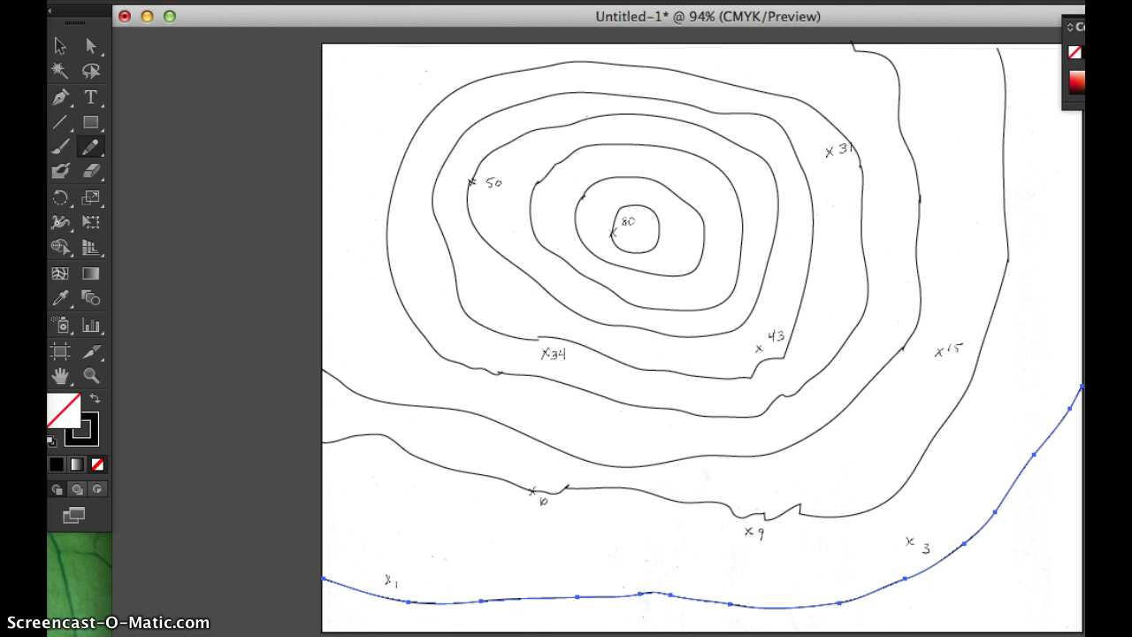